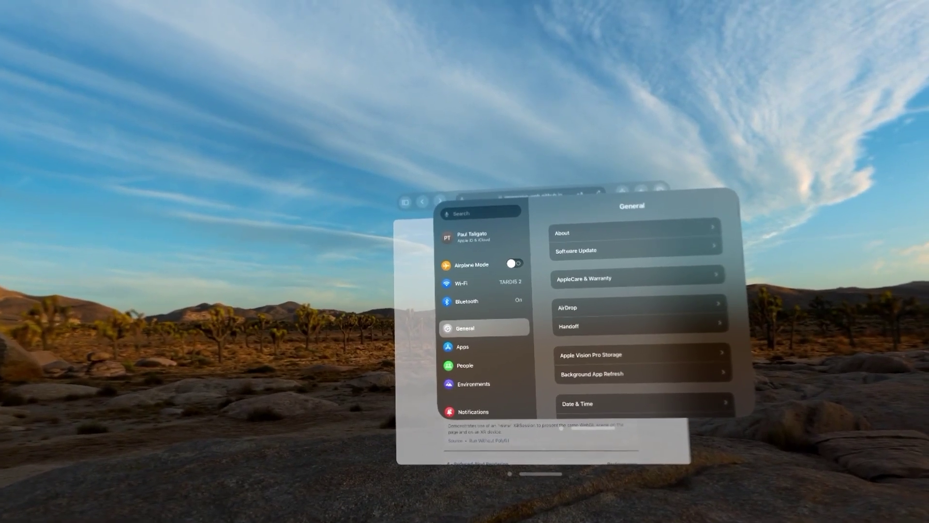
# Navigate Settings through Apps and Safari to the Advanced page
pyautogui.click(462, 343)
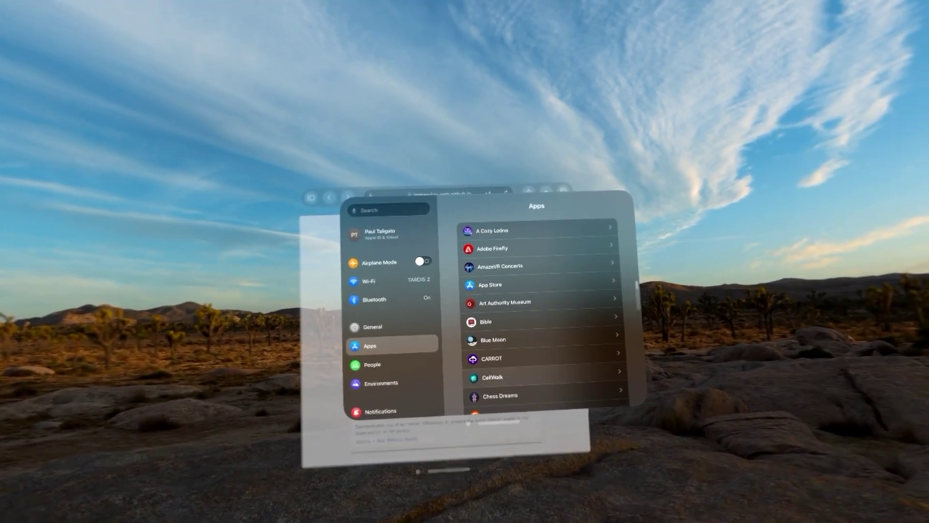
pyautogui.scroll(-10, 537, 341)
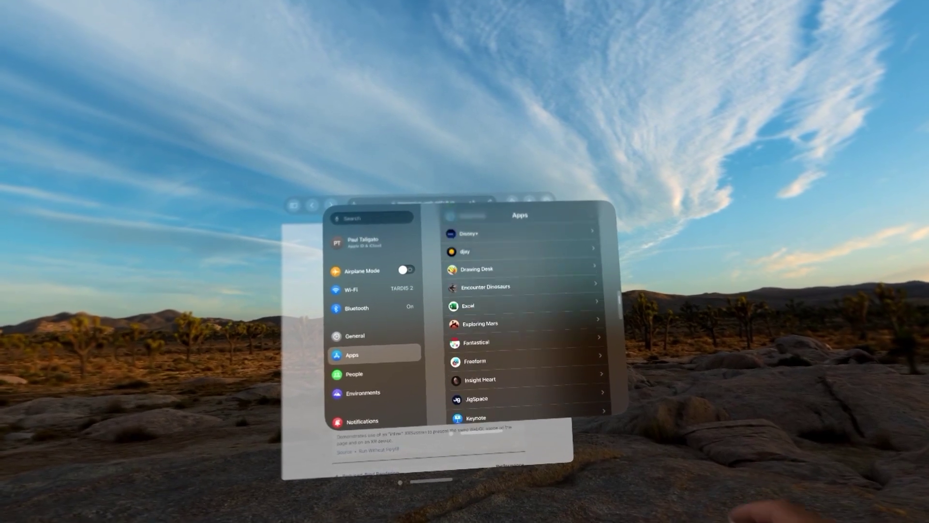
pyautogui.scroll(-4, 526, 327)
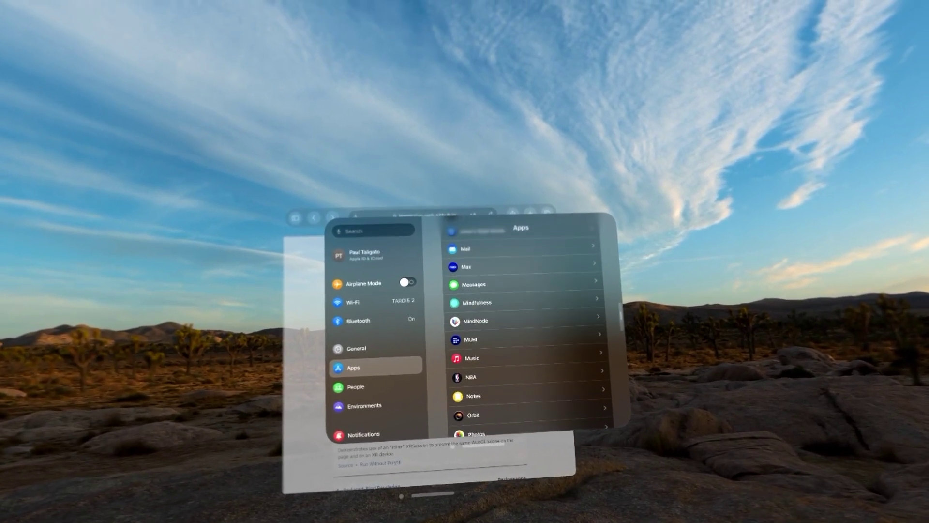
pyautogui.scroll(-10, 530, 334)
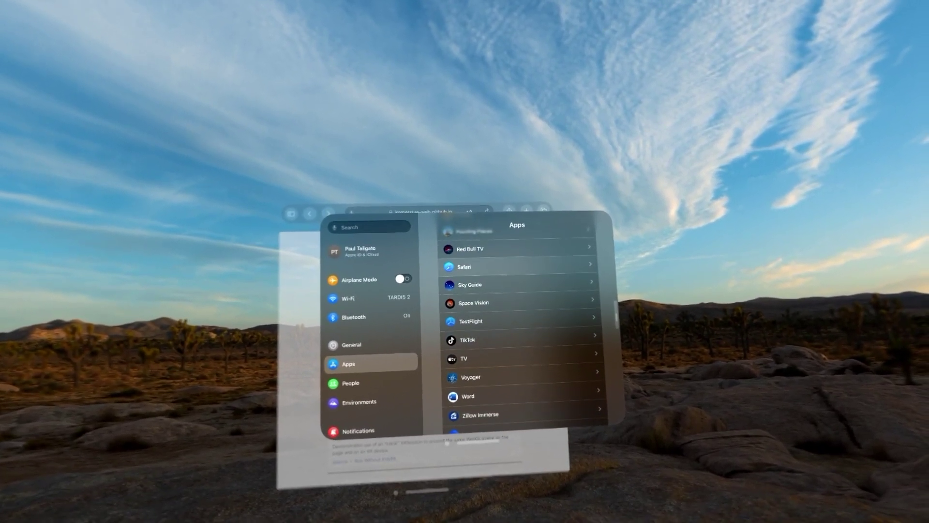
pyautogui.click(469, 270)
pyautogui.scroll(-3, 509, 326)
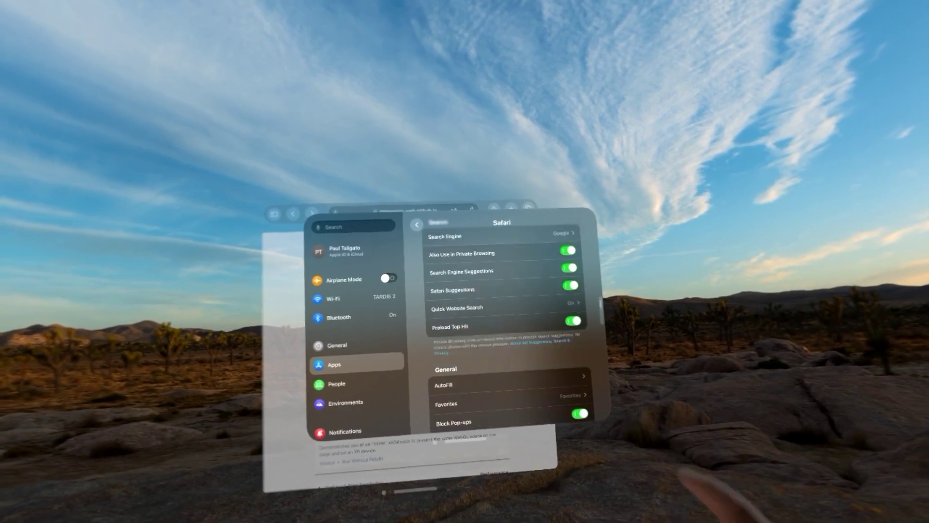
pyautogui.scroll(-5, 508, 327)
pyautogui.scroll(-5, 509, 327)
pyautogui.scroll(-3, 508, 326)
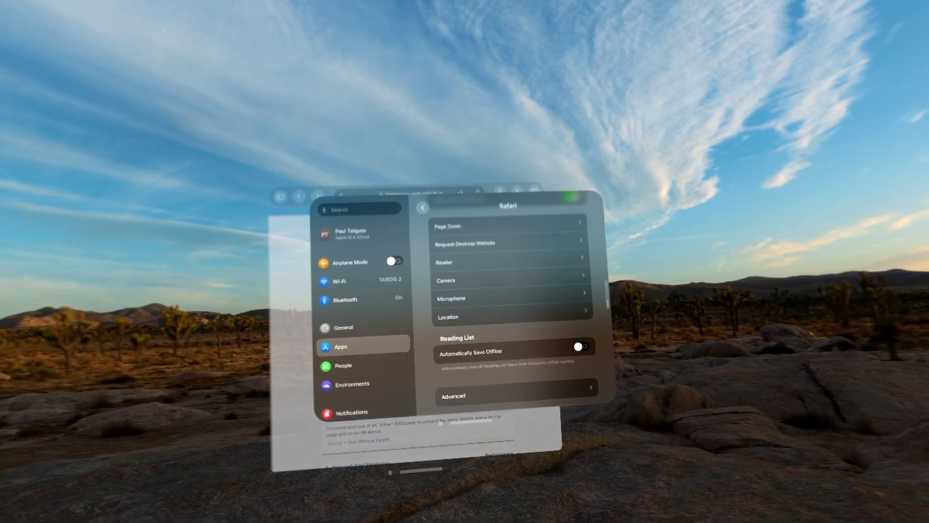
pyautogui.click(516, 396)
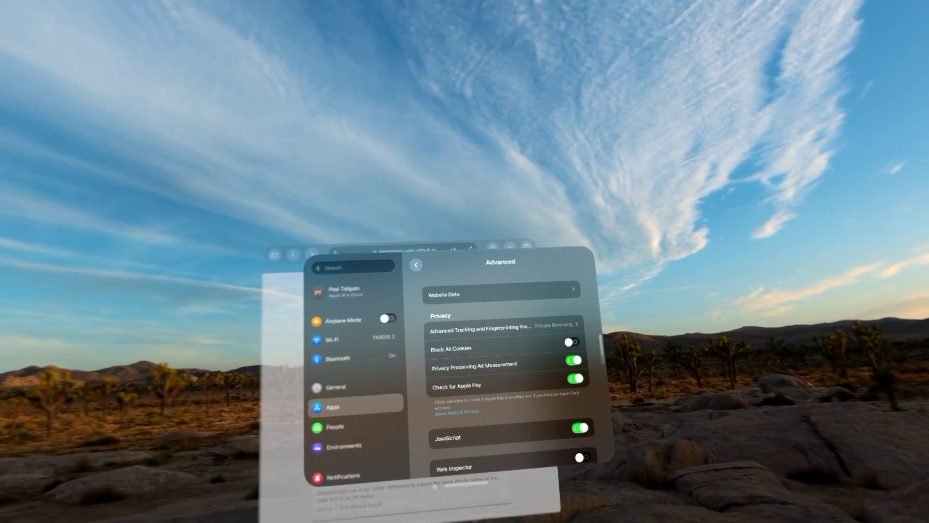
pyautogui.scroll(-2, 508, 363)
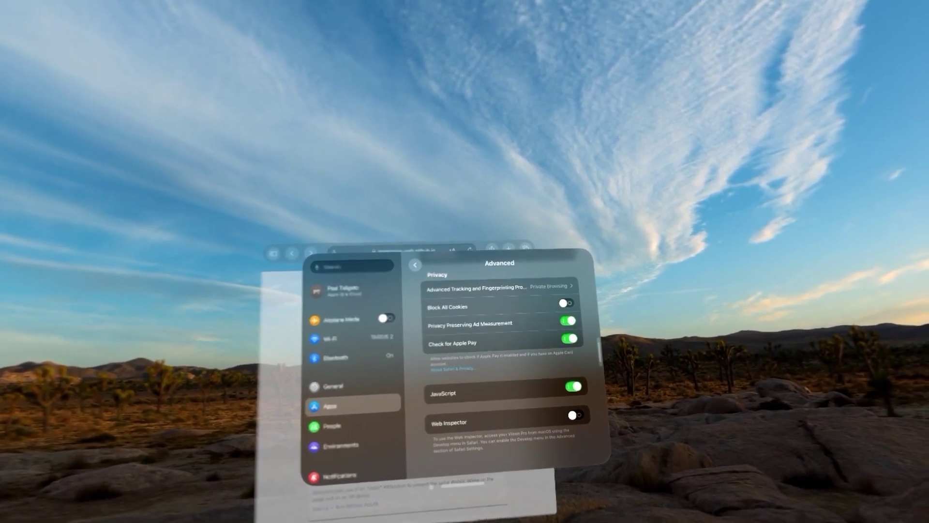
pyautogui.scroll(-3, 508, 363)
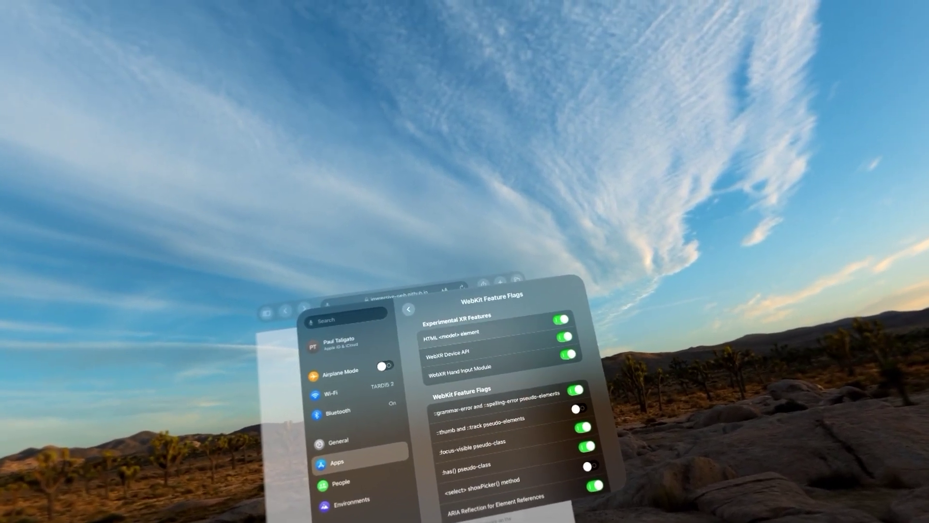
# Switch off the HTML <model> element feature flag
pyautogui.click(561, 319)
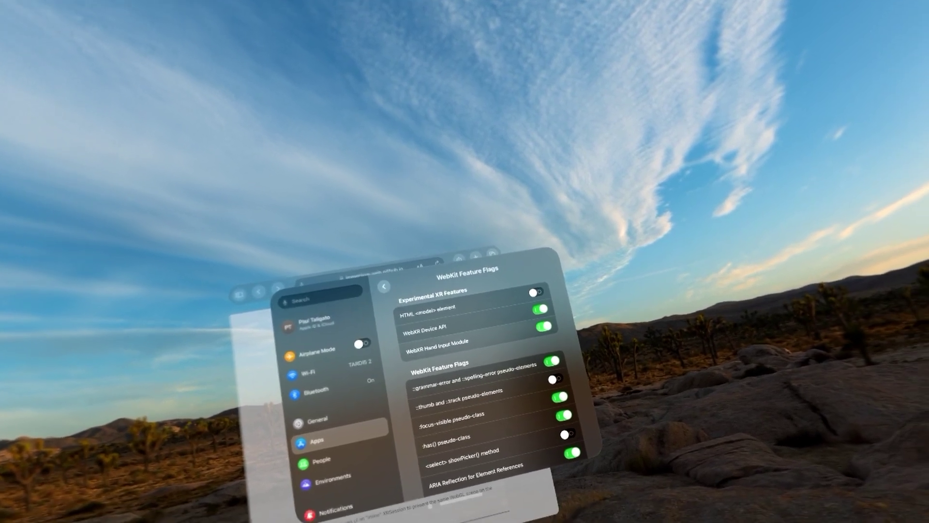
pyautogui.scroll(-1, 501, 392)
pyautogui.scroll(1, 508, 364)
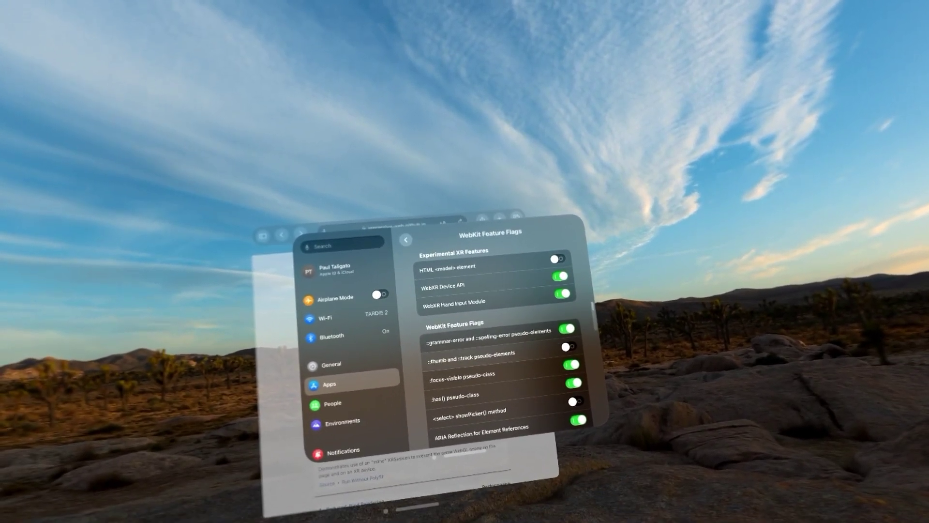
pyautogui.scroll(-5, 501, 342)
pyautogui.scroll(-5, 508, 334)
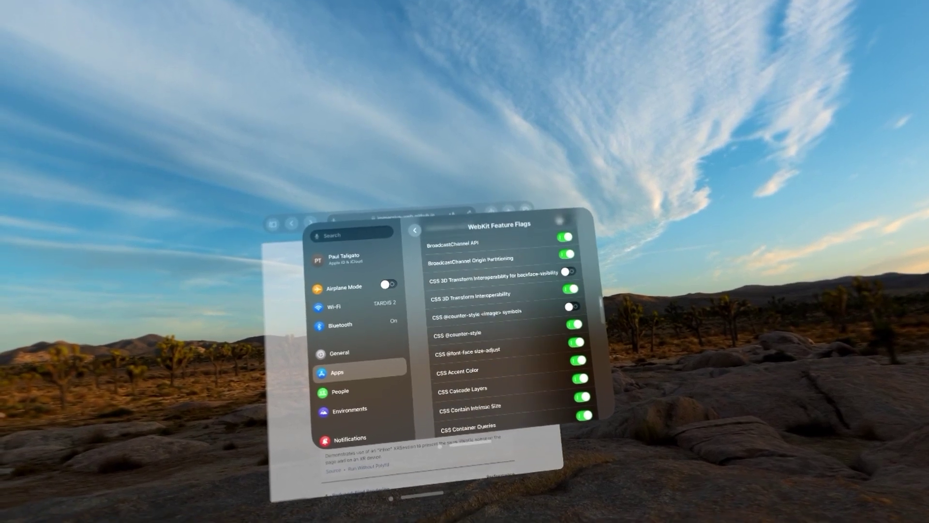
pyautogui.scroll(-5, 508, 327)
pyautogui.scroll(-10, 508, 327)
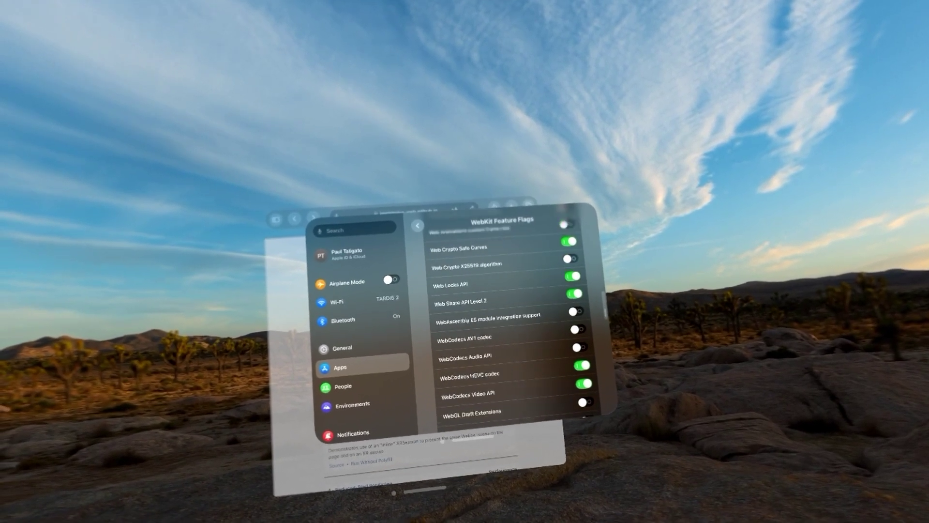
pyautogui.scroll(3, 508, 342)
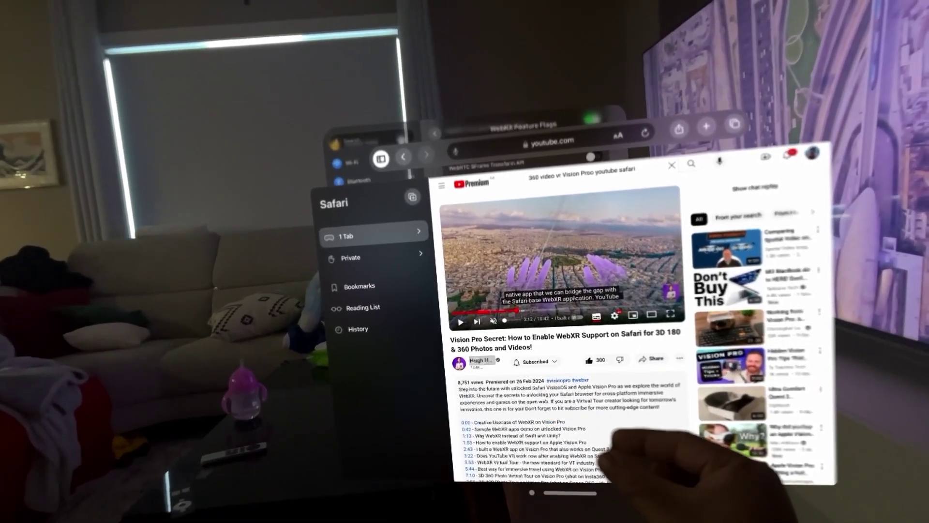
# Open the YouTube video creator's channel page
pyautogui.click(482, 360)
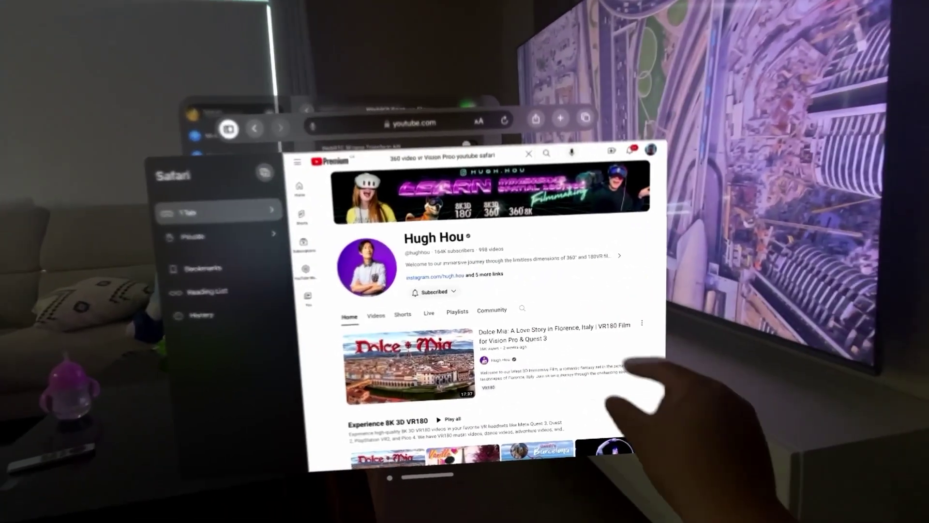
pyautogui.scroll(-5, 480, 327)
pyautogui.scroll(5, 479, 327)
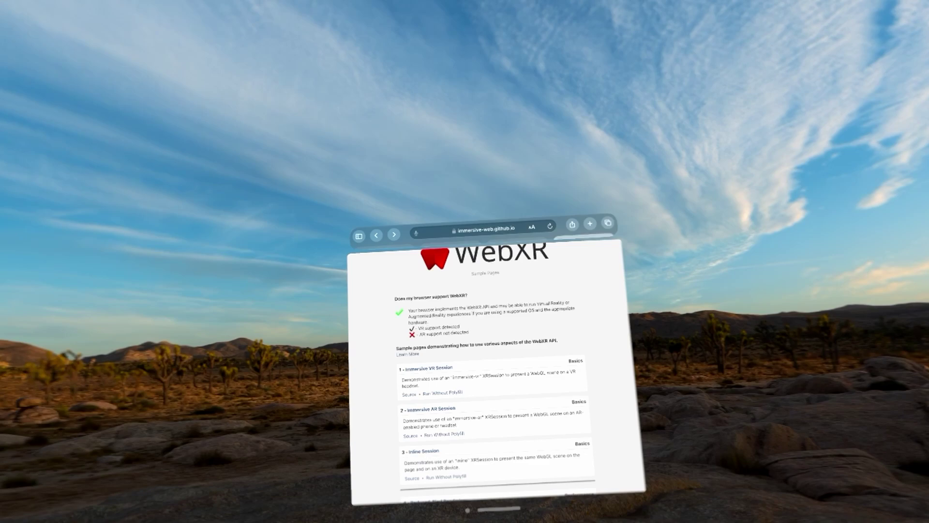
pyautogui.scroll(-3, 516, 385)
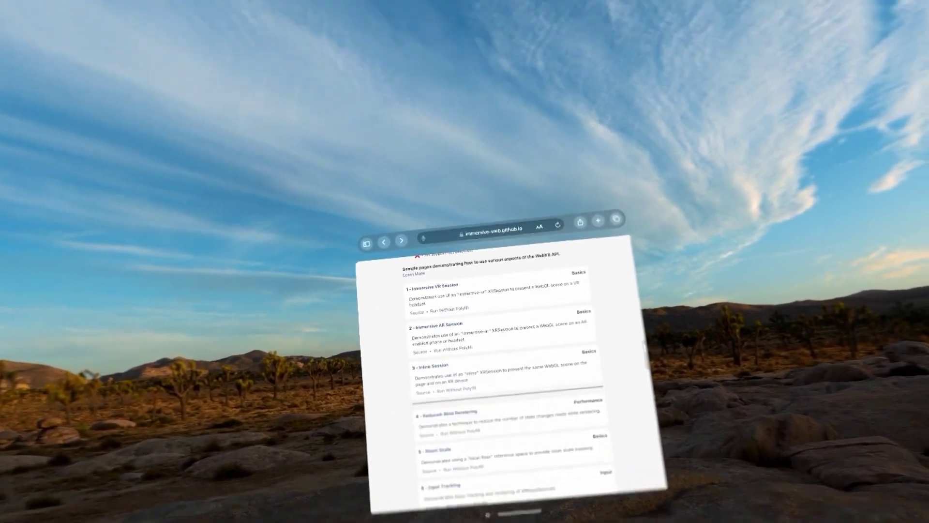
pyautogui.scroll(1, 509, 327)
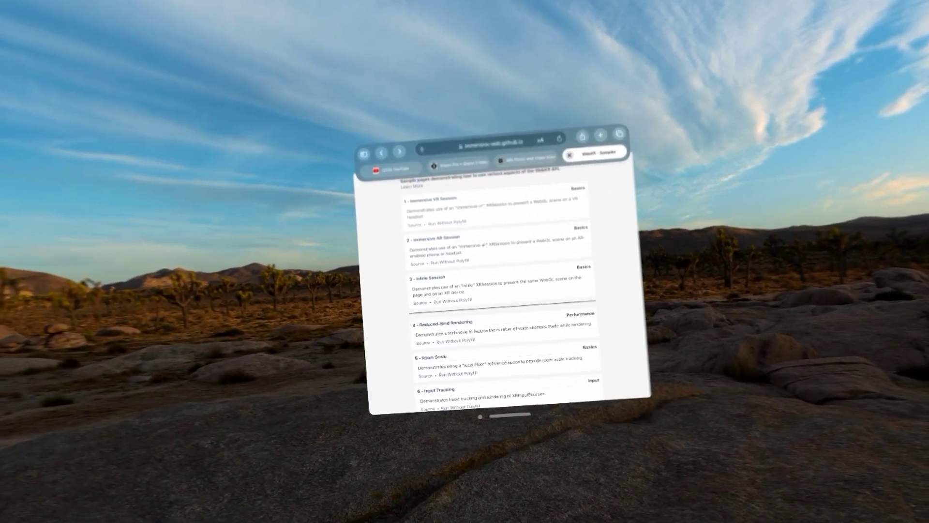
pyautogui.scroll(-1, 509, 327)
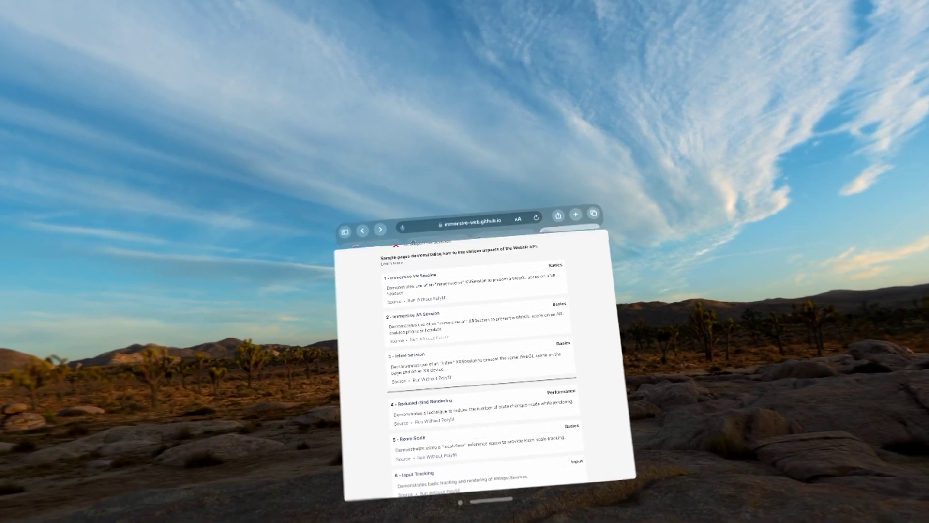
pyautogui.scroll(3, 494, 378)
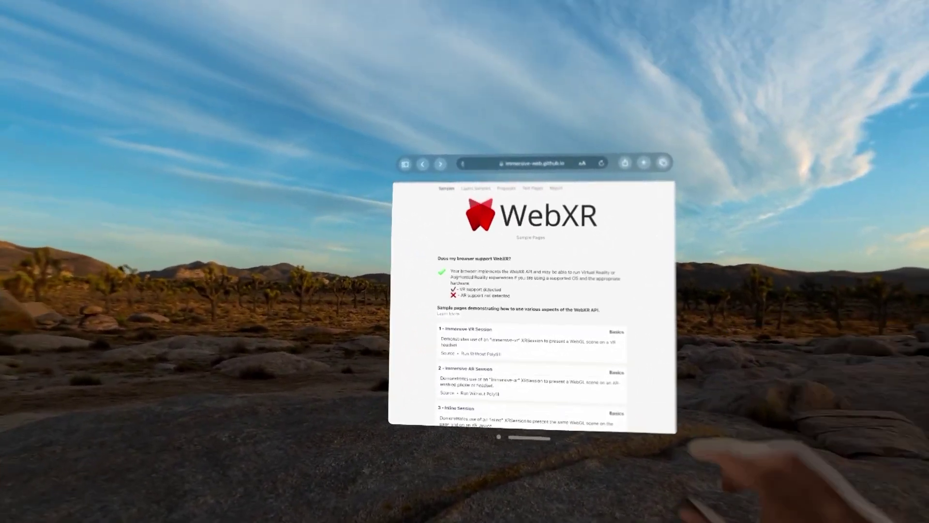
pyautogui.scroll(-3, 514, 326)
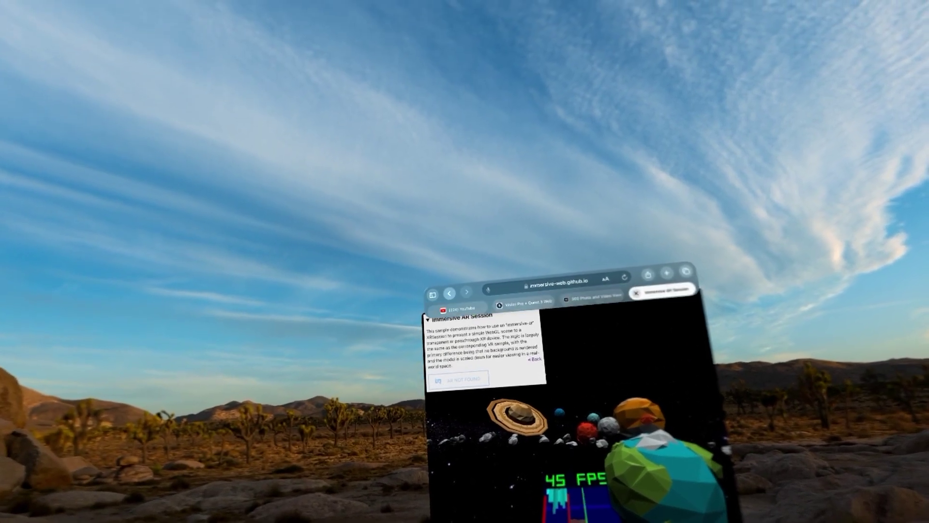
pyautogui.scroll(-2, 573, 406)
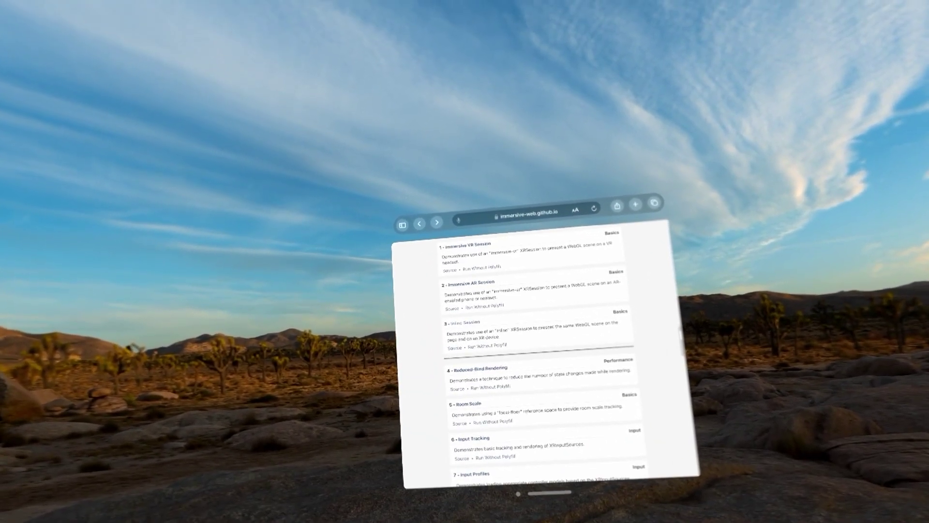
pyautogui.click(460, 324)
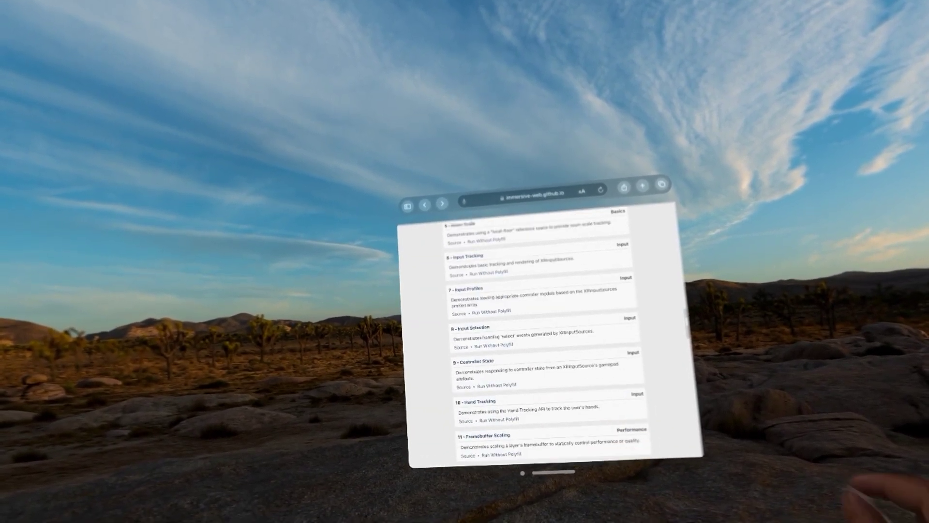
pyautogui.scroll(-2, 540, 333)
pyautogui.scroll(-1, 540, 334)
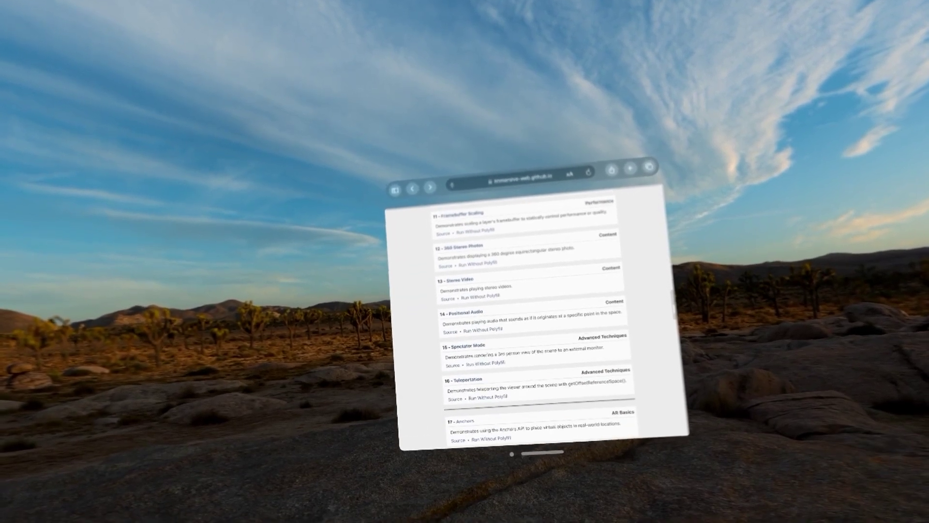
pyautogui.scroll(-2, 538, 320)
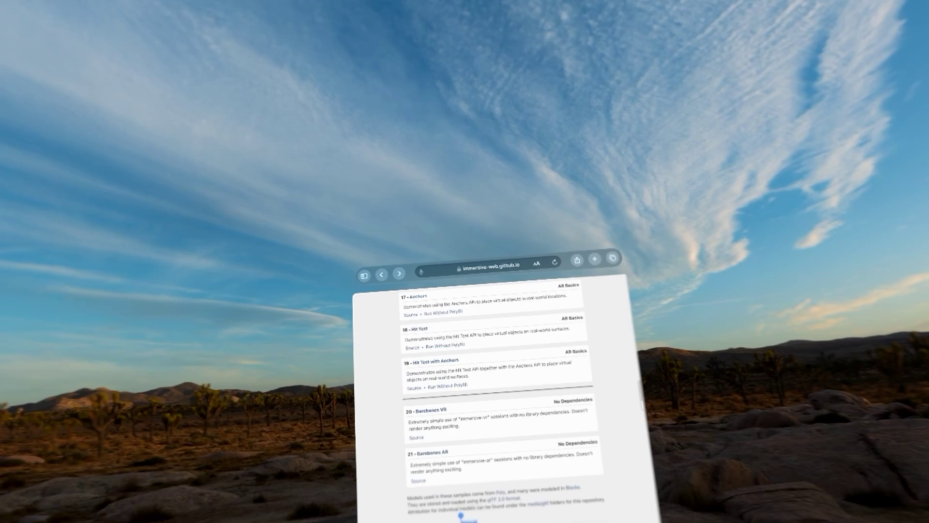
# Bring up the address bar, then dismiss it to return to the page
pyautogui.click(500, 268)
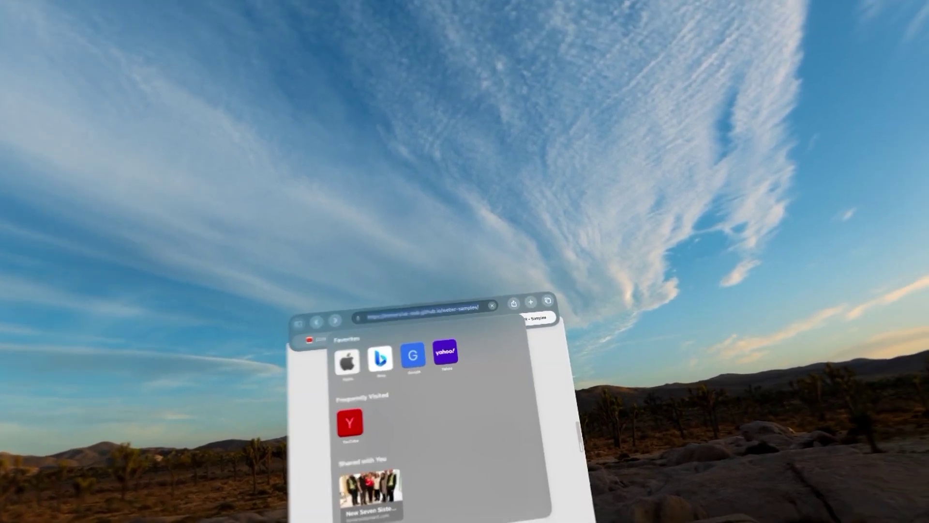
pyautogui.press('Escape')
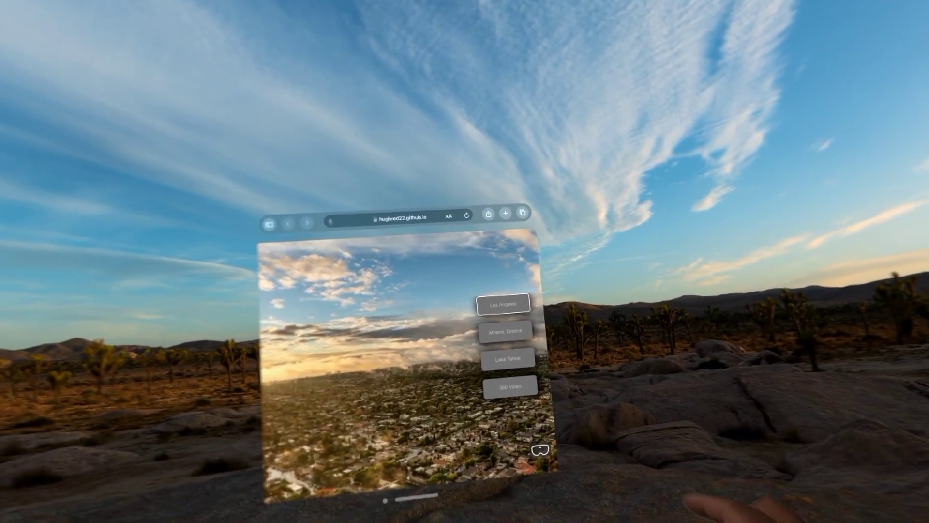
# Launch the Los Angeles 360 photo as an immersive experience
pyautogui.click(499, 304)
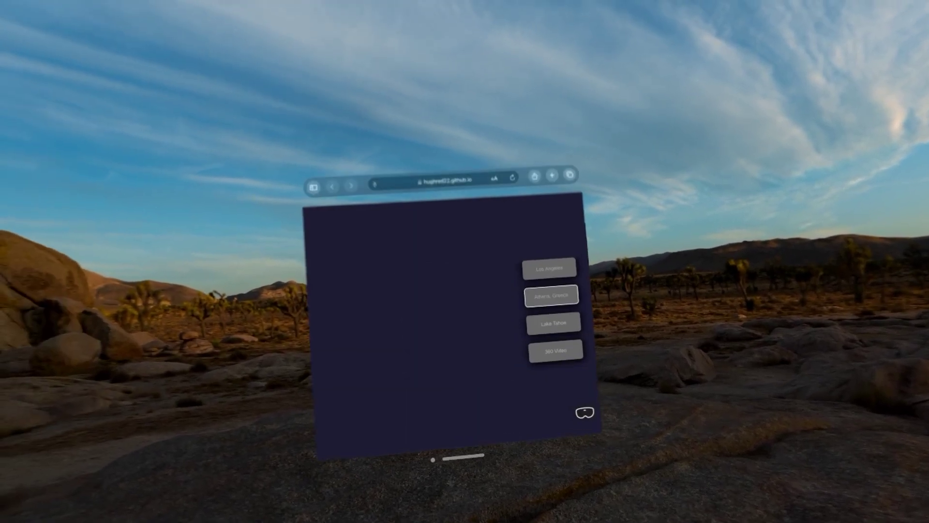
# Grant hand tracking and enter the Athens, Greece 360 photo immersively
pyautogui.click(455, 346)
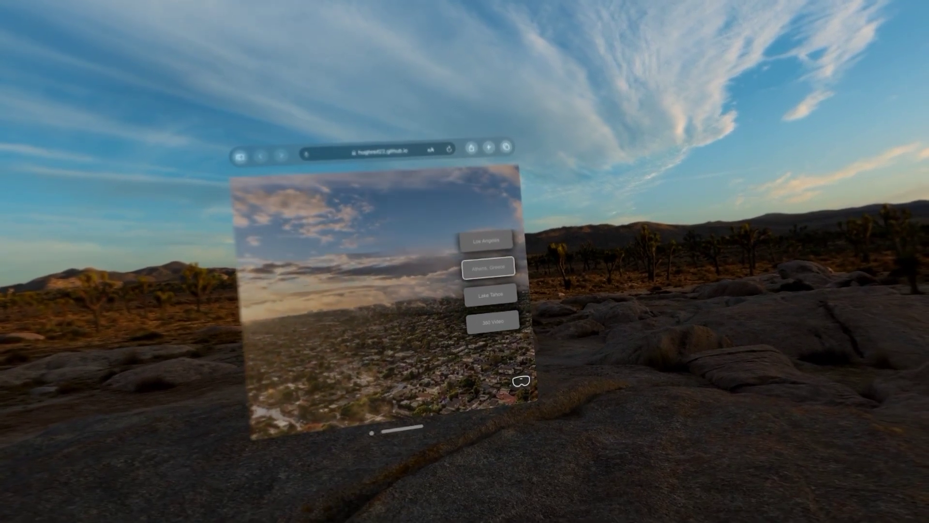
pyautogui.click(522, 284)
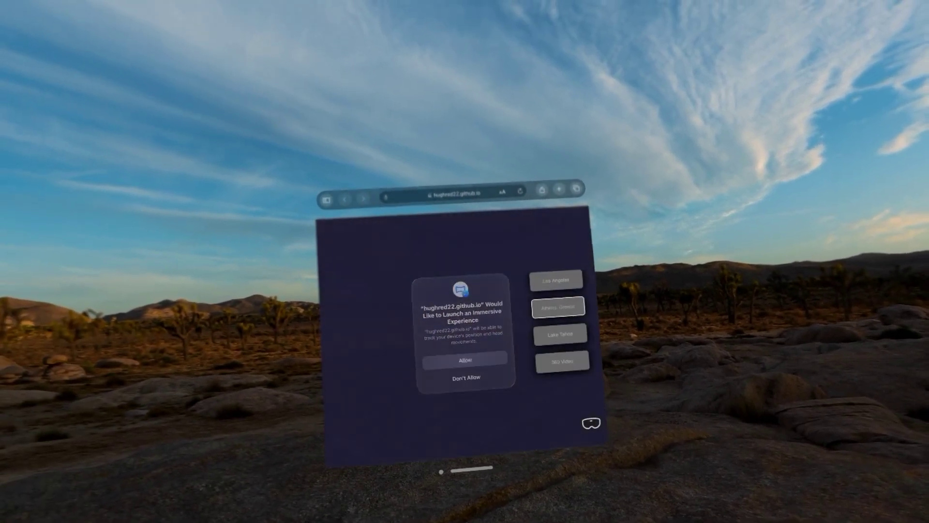
pyautogui.click(461, 354)
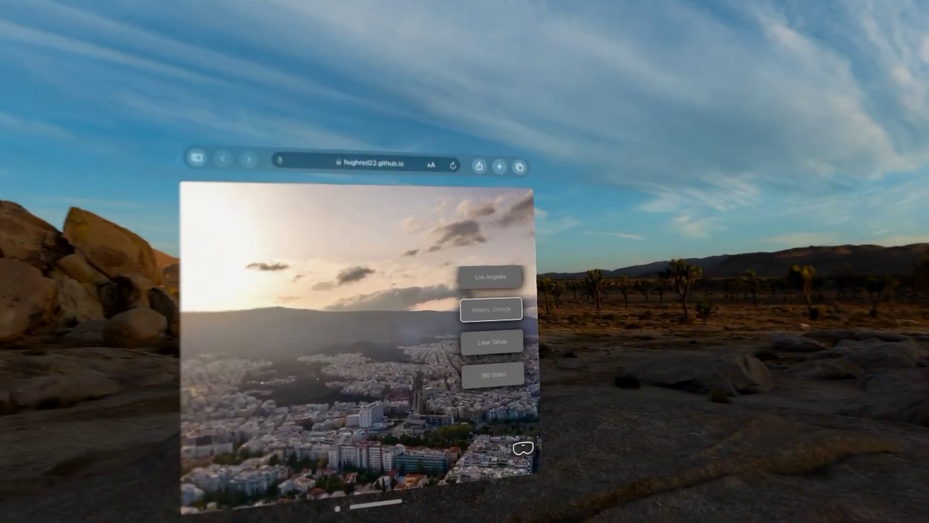
# Open the Lake Tahoe 360 photo and allow the immersive experience
pyautogui.click(489, 337)
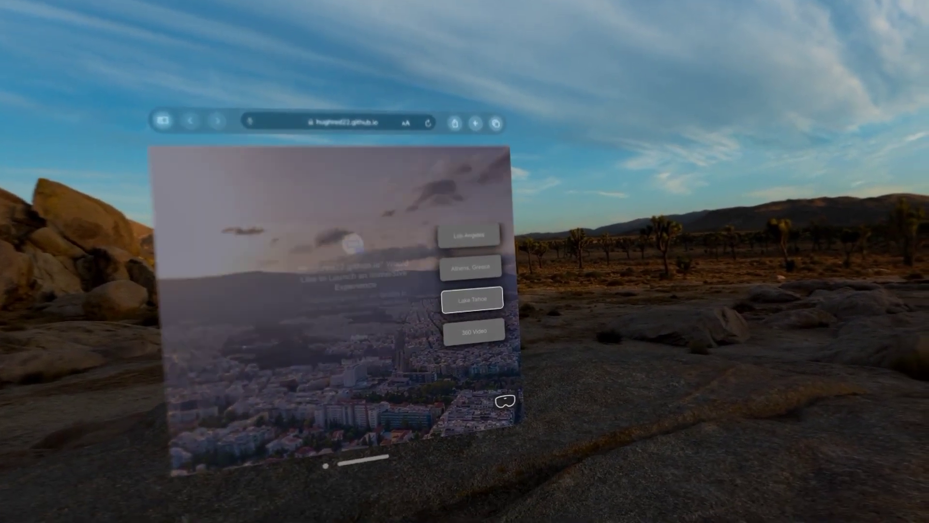
pyautogui.click(447, 353)
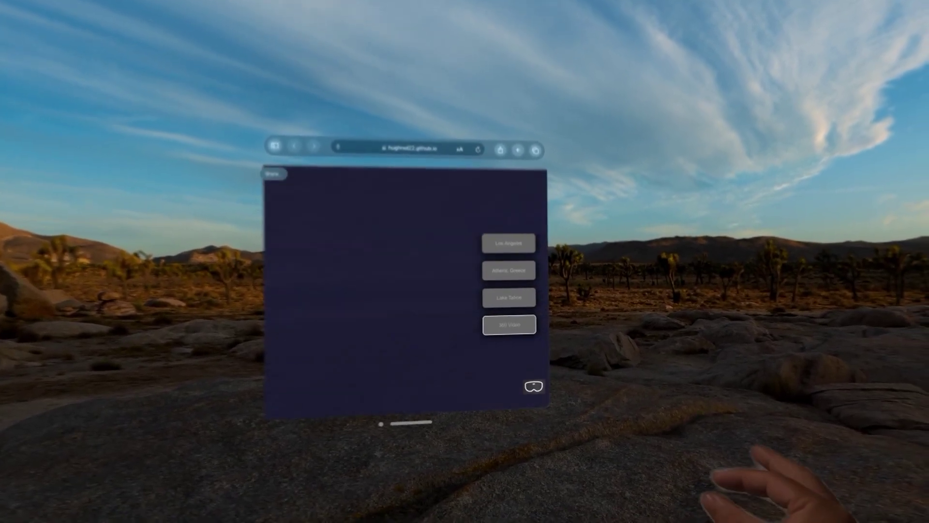
# Launch the 360 video immersively, allowing the immersive and hand-tracking prompts
pyautogui.click(412, 316)
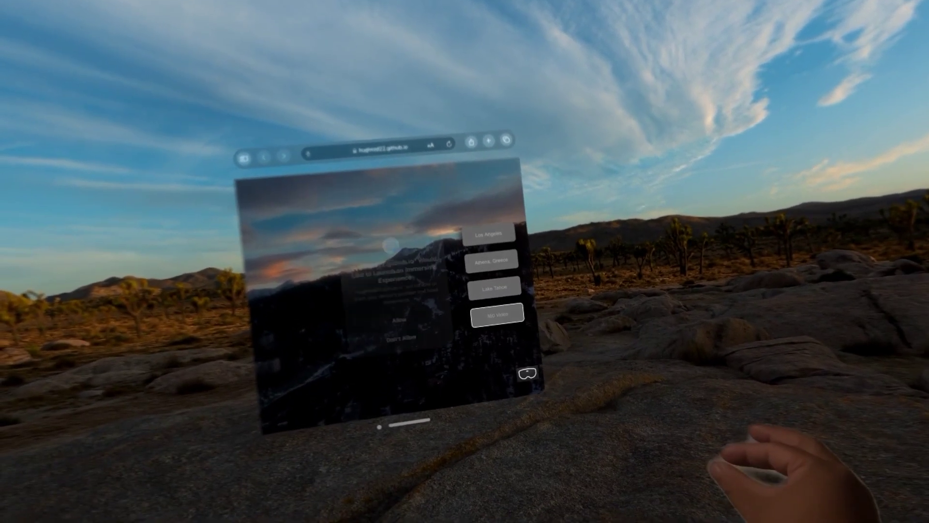
pyautogui.click(571, 428)
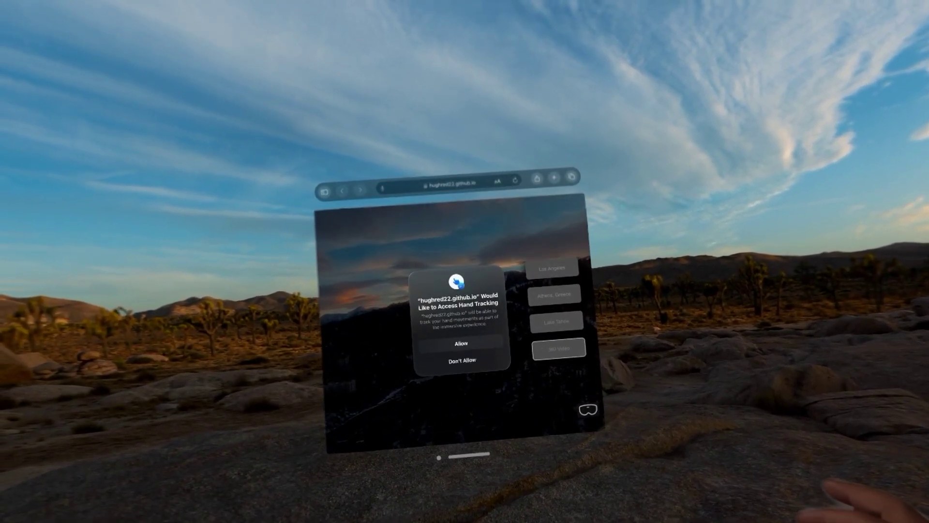
pyautogui.click(462, 343)
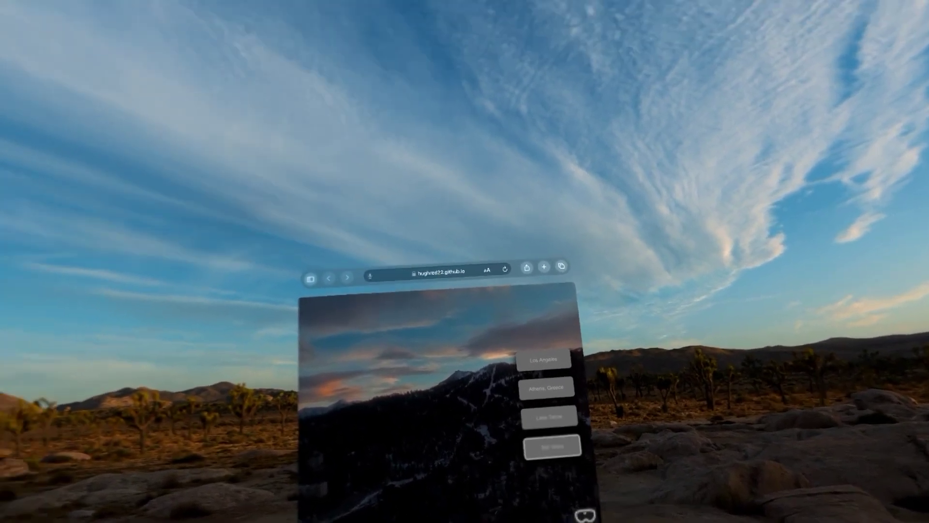
# Check the page address, then retry the 360 video and load its page
pyautogui.click(389, 210)
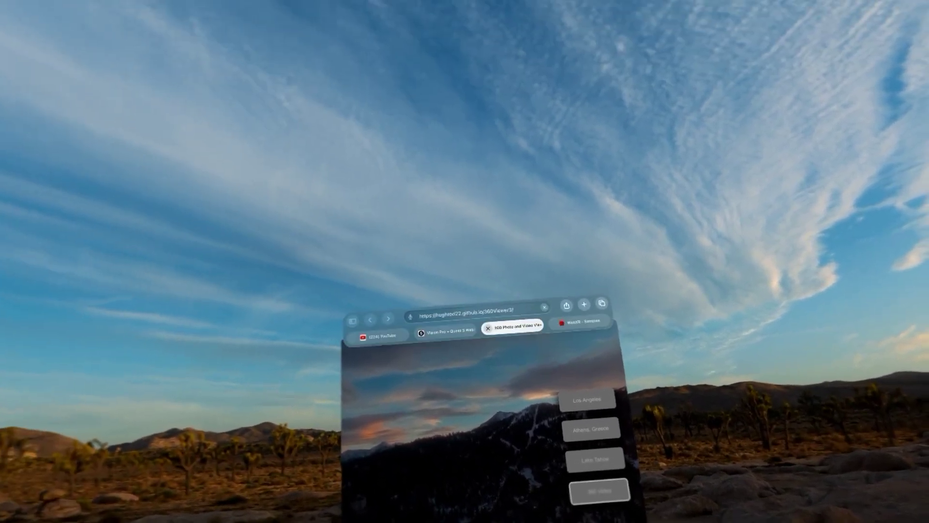
pyautogui.press('Escape')
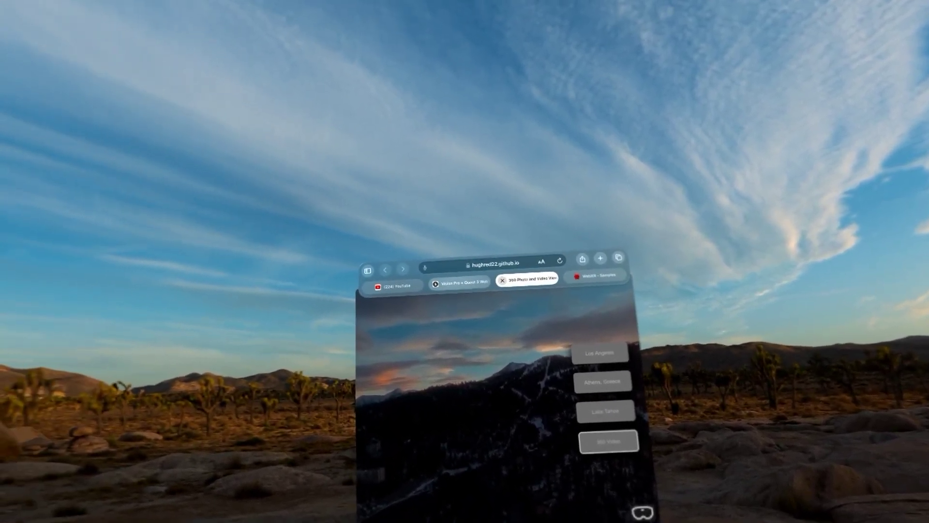
pyautogui.click(608, 441)
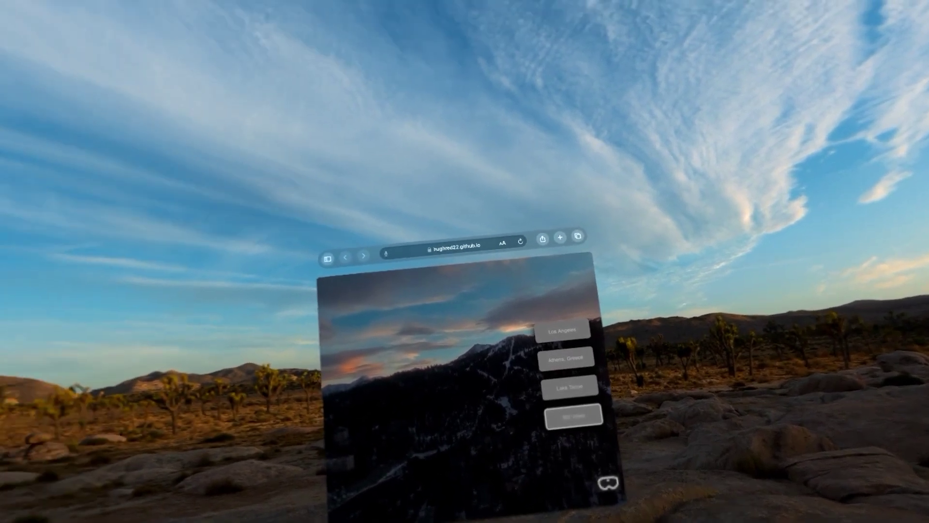
pyautogui.click(470, 371)
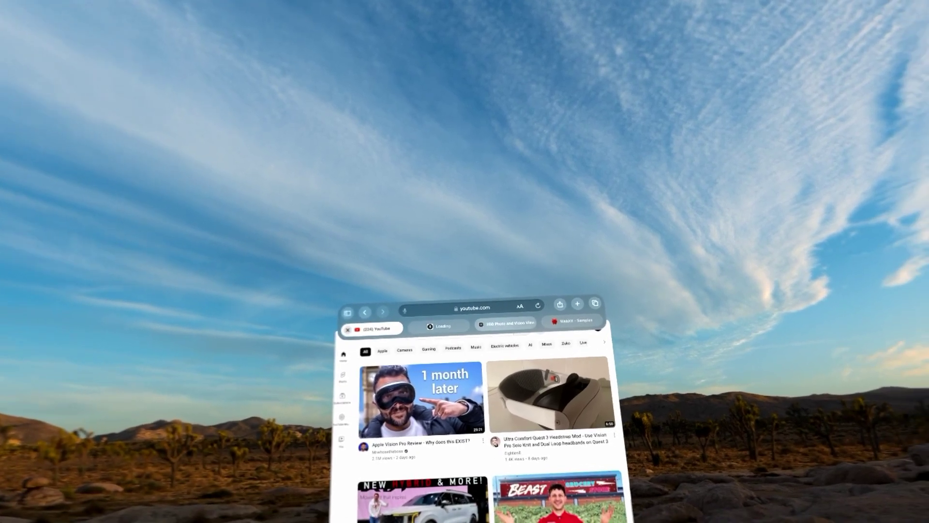
# Visit the loading 360 video tab and the samples' GitHub source, then return to the 360 viewer
pyautogui.click(482, 333)
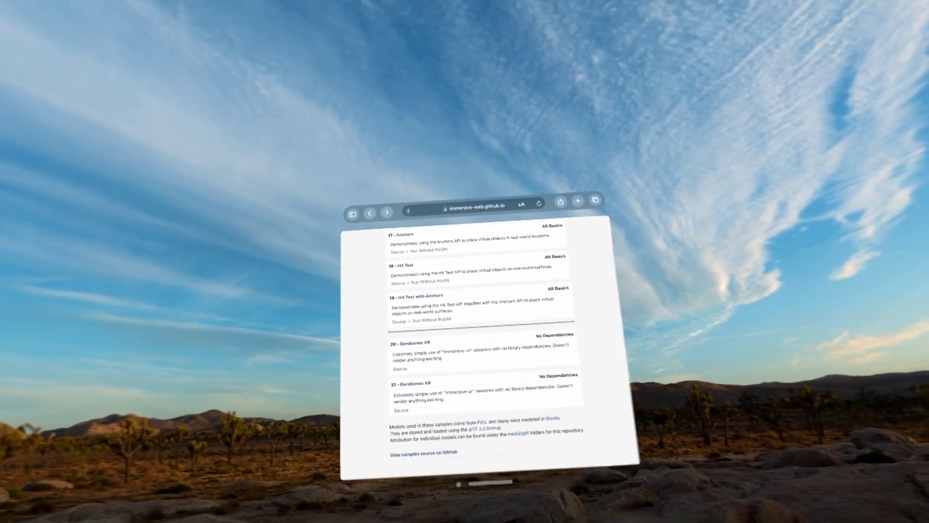
pyautogui.click(416, 461)
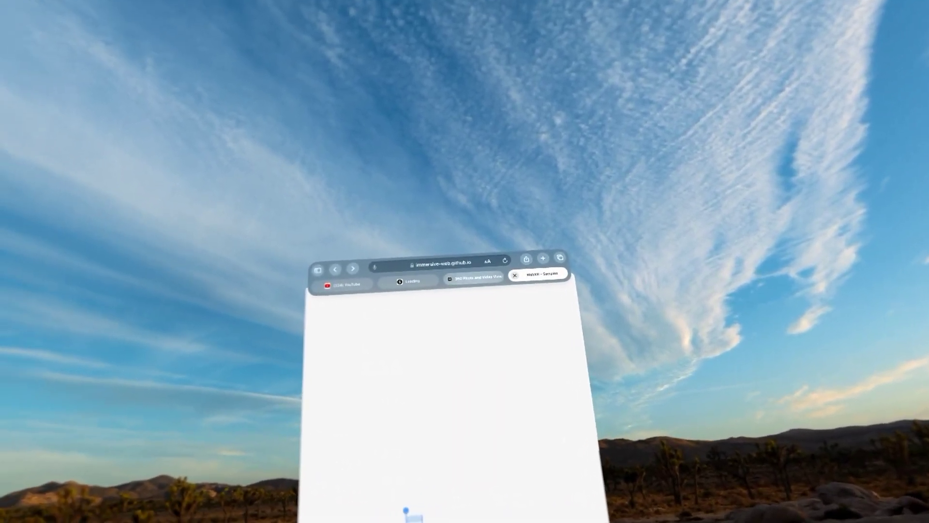
pyautogui.click(476, 279)
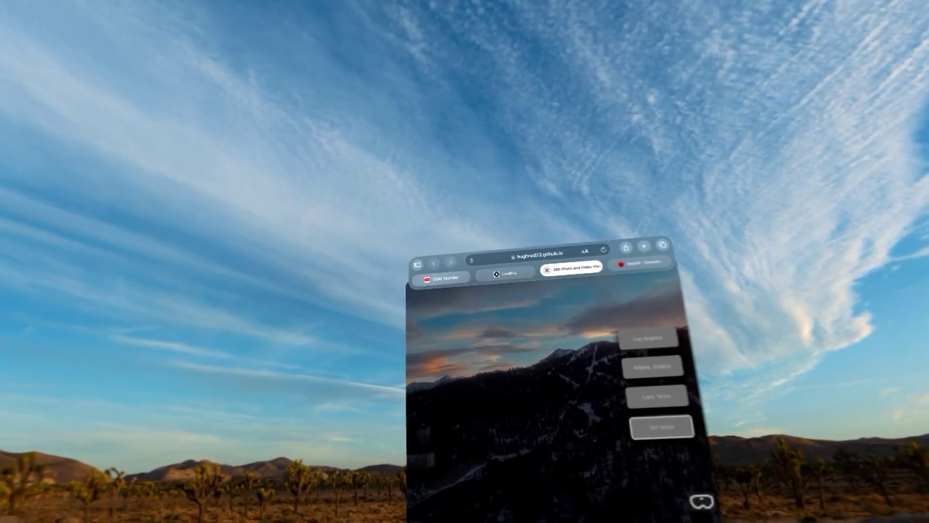
# On the YouTube tab, search for '360 video' with the virtual keyboard
pyautogui.click(442, 278)
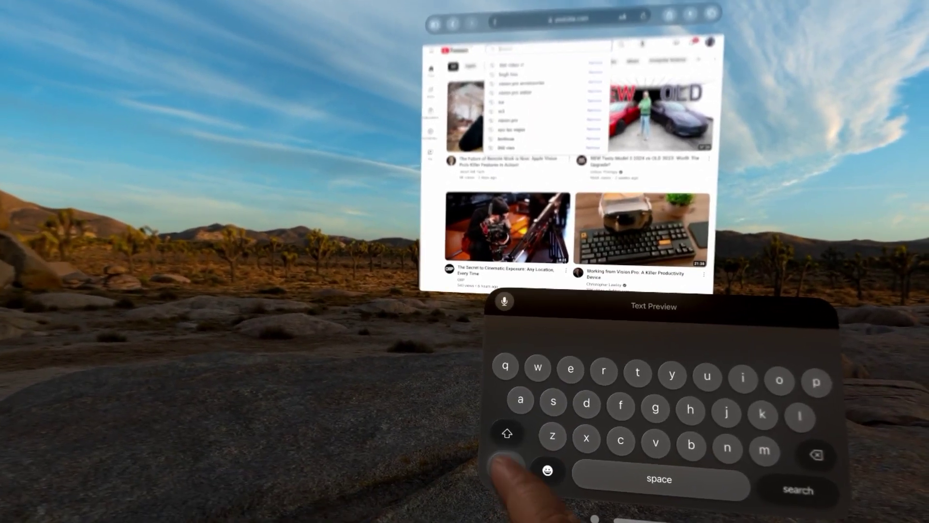
pyautogui.click(515, 467)
pyautogui.write('36')
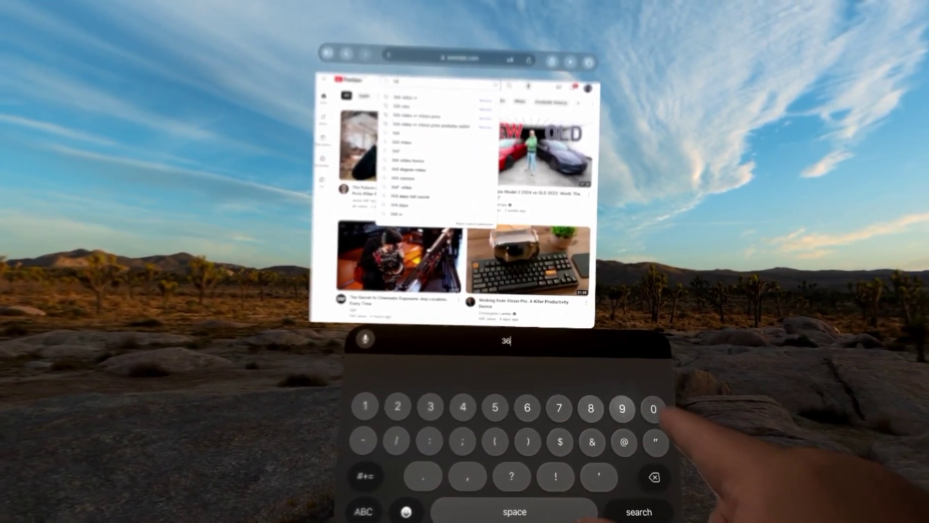
pyautogui.write('0')
pyautogui.click(416, 508)
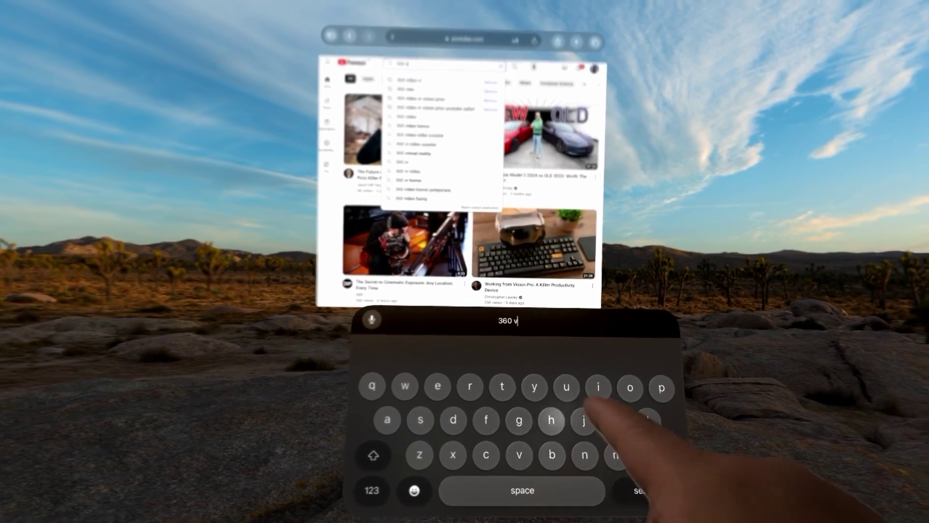
pyautogui.write('video')
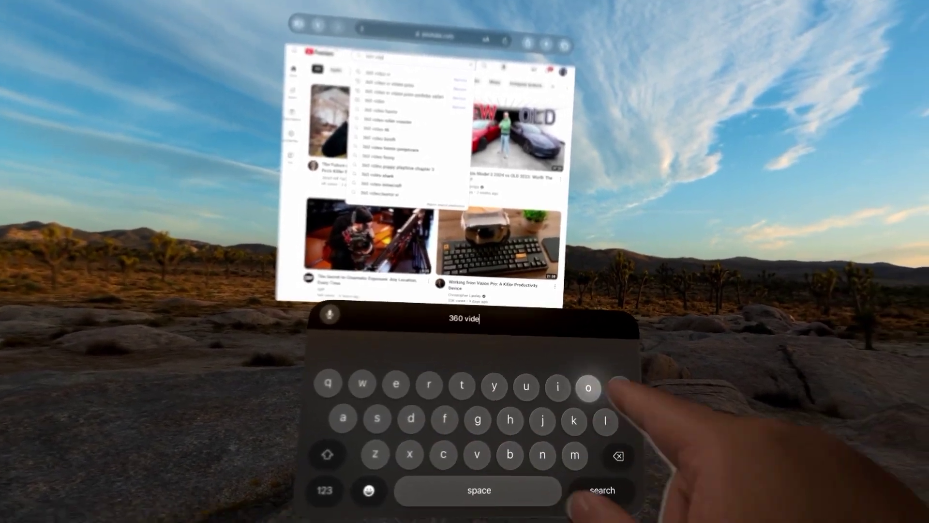
pyautogui.press('Return')
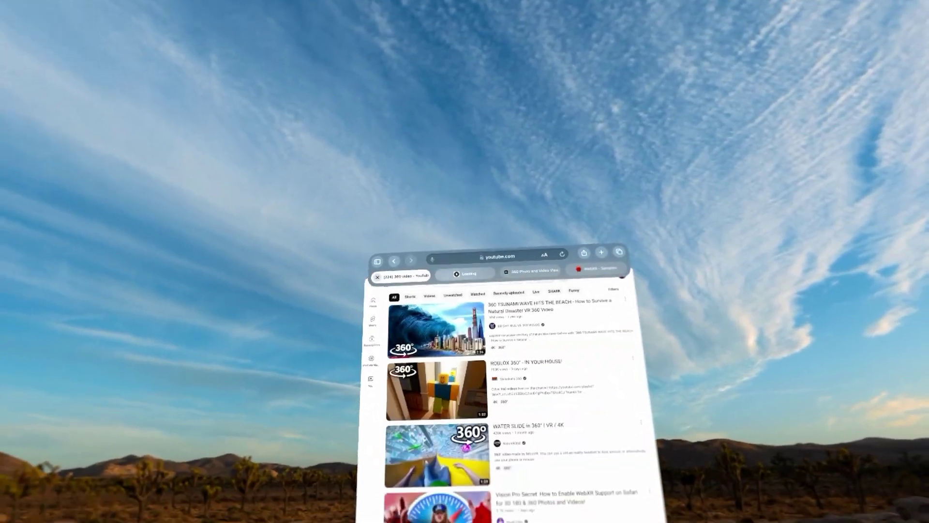
# Play '360 Tsunami Wave Hits the Beach' full-screen, rewind near the start, and open its settings
pyautogui.click(450, 287)
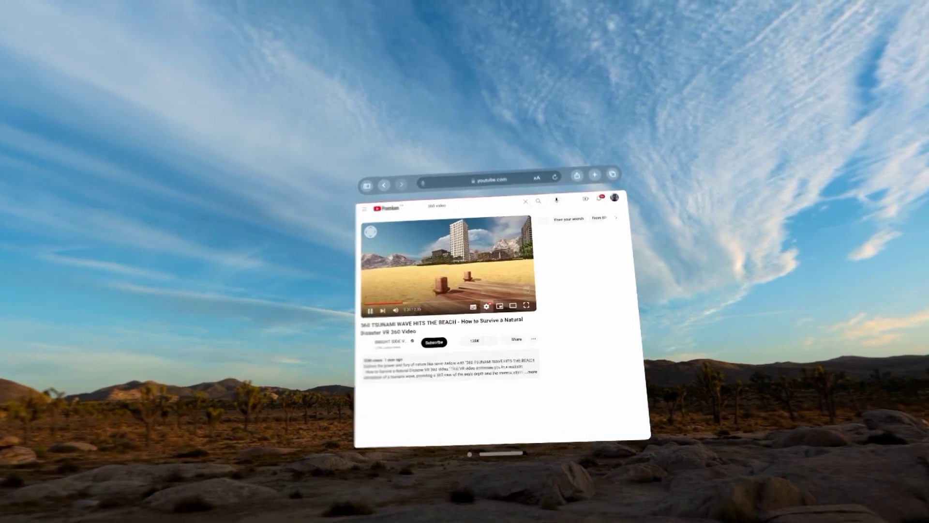
pyautogui.press('f')
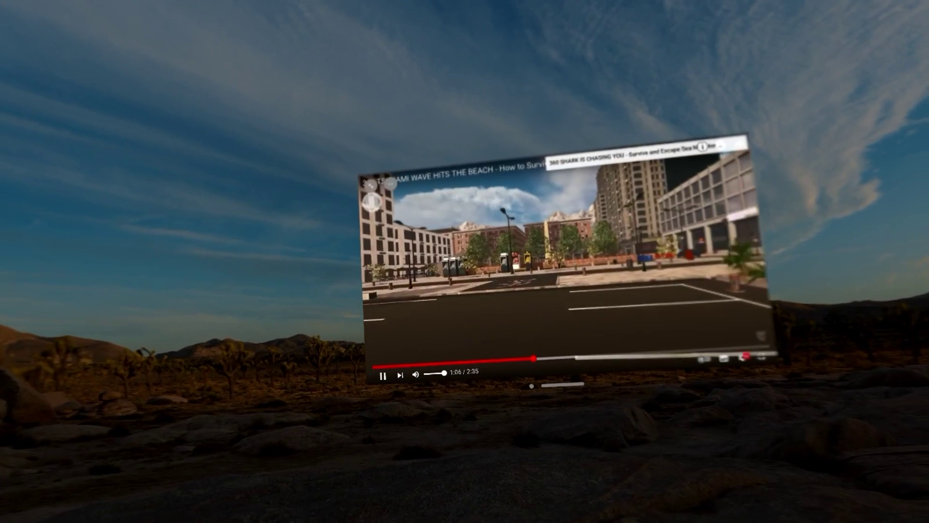
pyautogui.moveTo(450, 372); pyautogui.dragTo(433, 373)
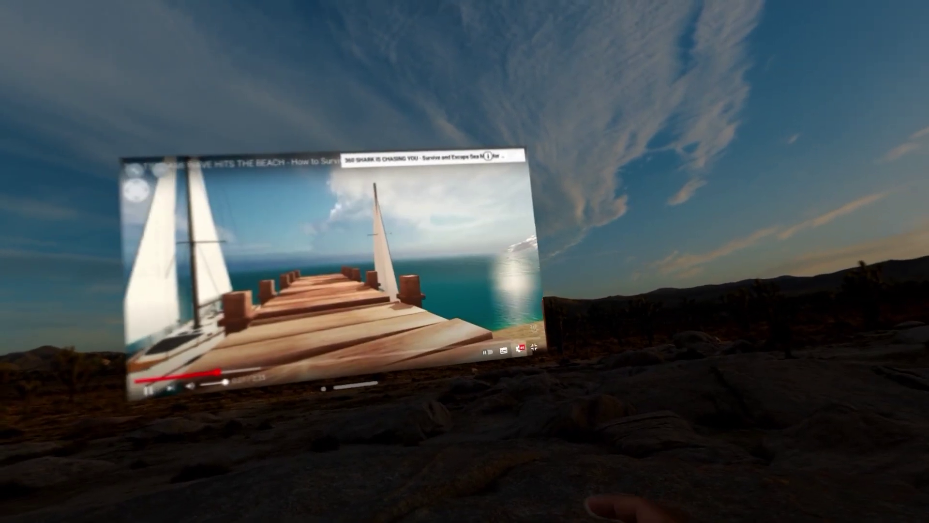
pyautogui.click(499, 338)
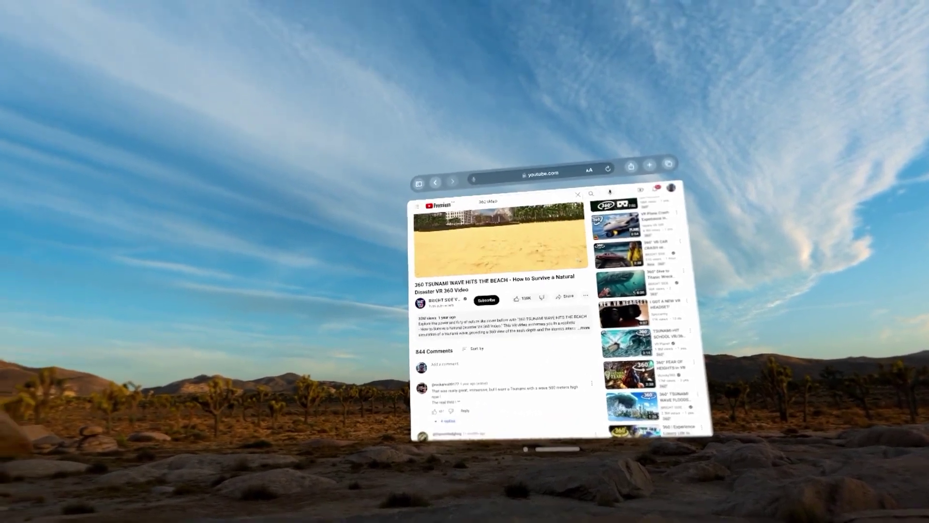
pyautogui.scroll(3, 530, 291)
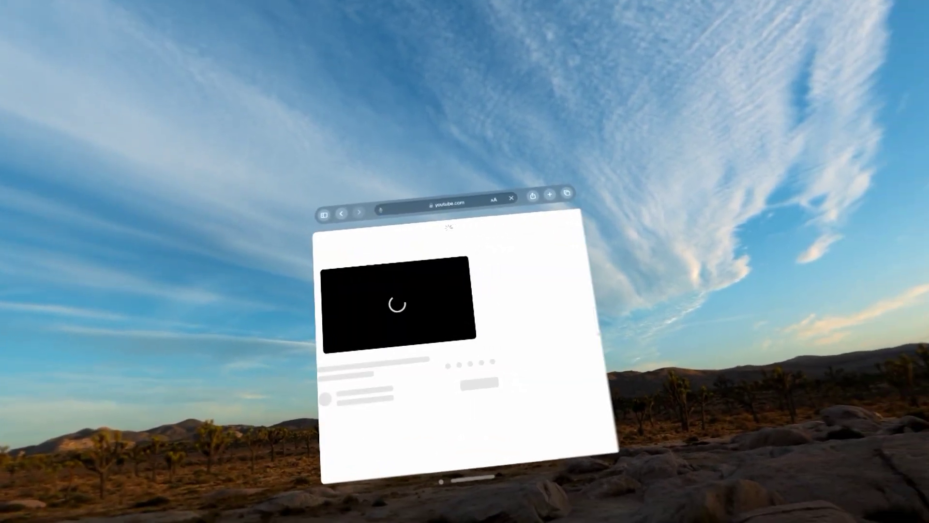